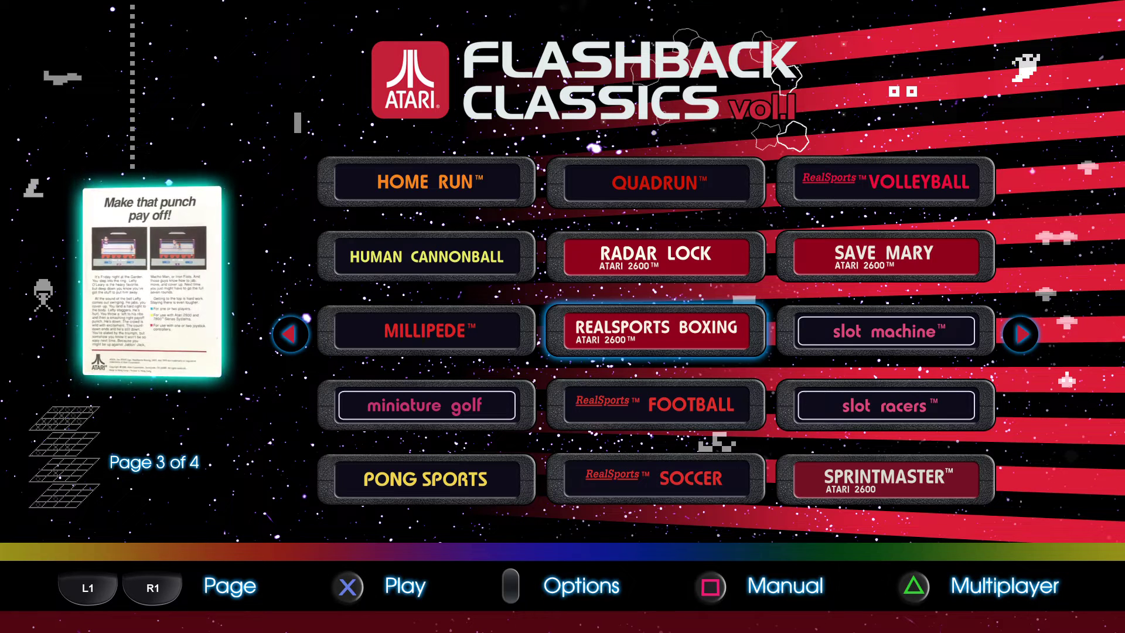
- Highlight HUMAN CANNONBALL on the library page and start the game
{"action": "key", "text": "Left"}
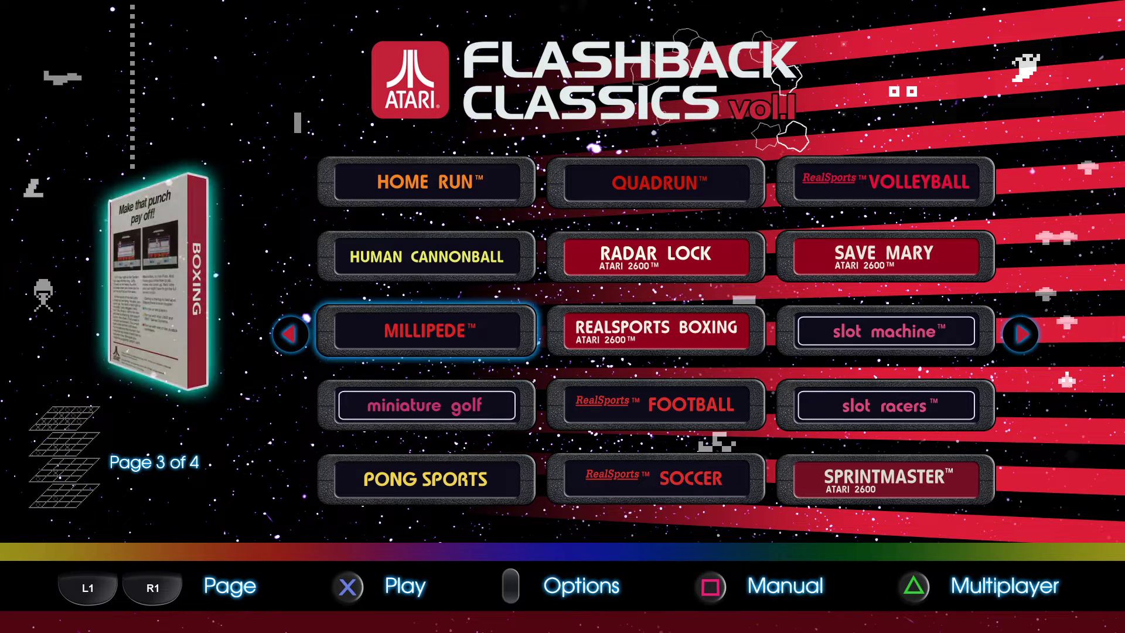
{"action": "key", "text": "Up"}
{"action": "key", "text": "Return"}
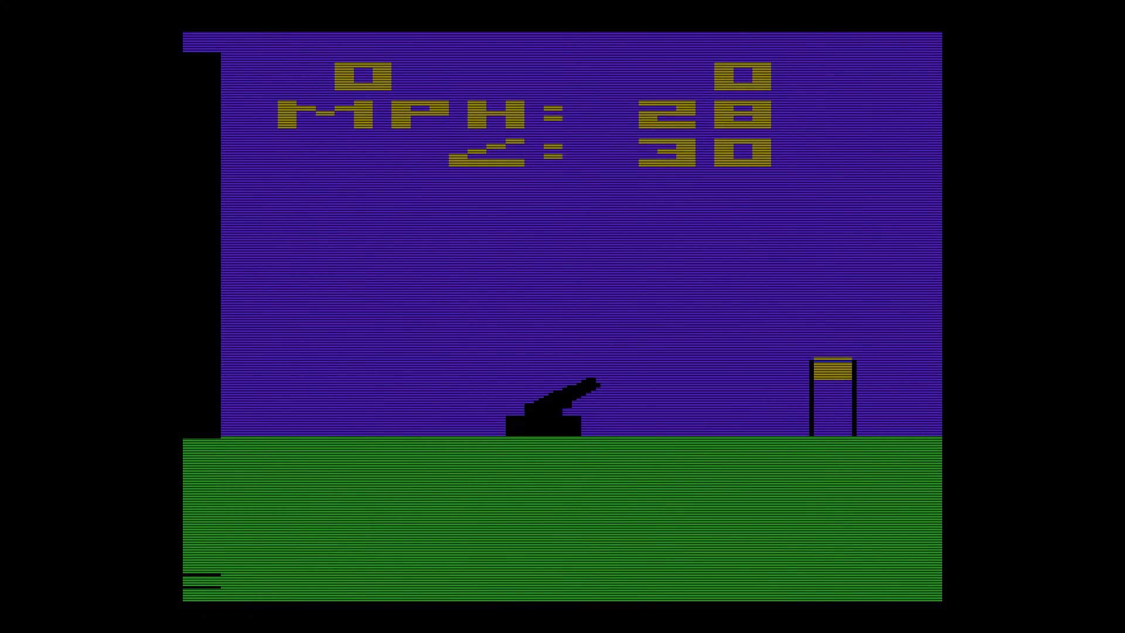
- Raise the cannon from 30 toward 45 degrees and fire the first shot at the tower
{"action": "key", "text": "Up"}
{"action": "key", "text": "Down"}
{"action": "key", "text": "Up"}
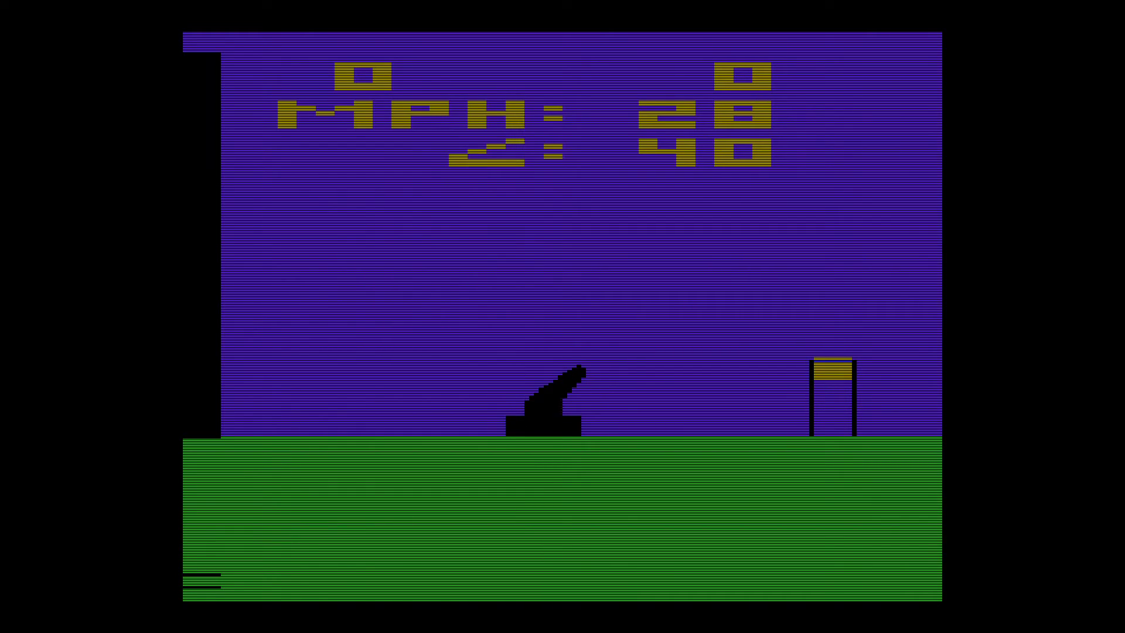
{"action": "key", "text": "Up"}
{"action": "key", "text": "Up"}
{"action": "key", "text": "Up"}
{"action": "key", "text": "Up"}
{"action": "key", "text": "Up"}
{"action": "key", "text": "Up"}
{"action": "key", "text": "Up"}
{"action": "key", "text": "Up"}
{"action": "key", "text": "space"}
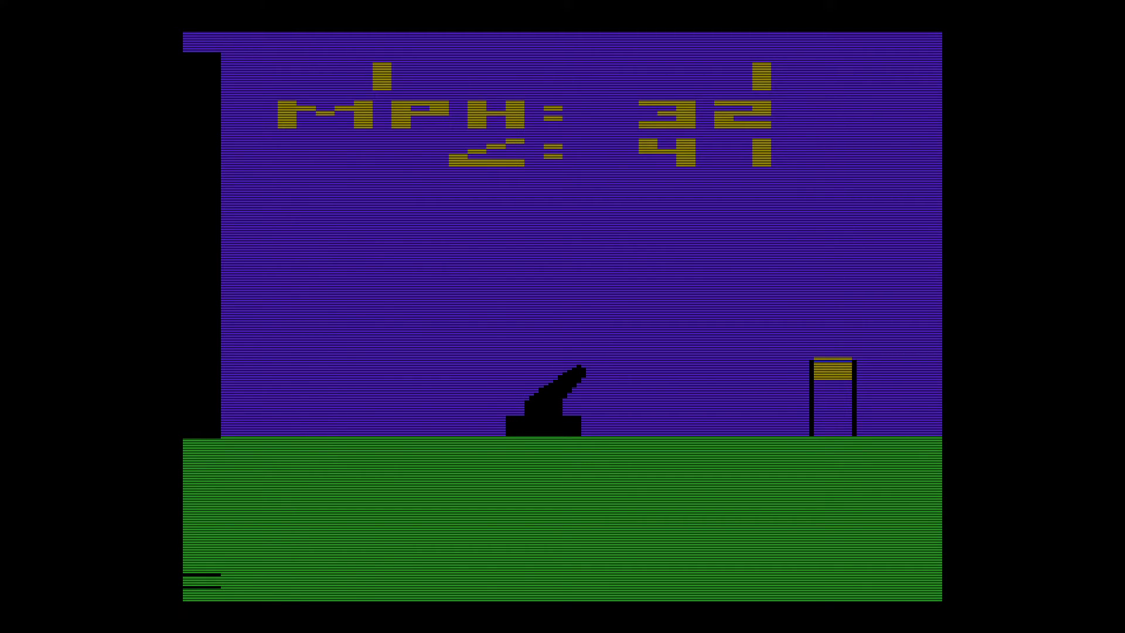
- Raise the cannon to 50 degrees and fire again toward the water tower
{"action": "key", "text": "Up"}
{"action": "key", "text": "Up"}
{"action": "key", "text": "Up"}
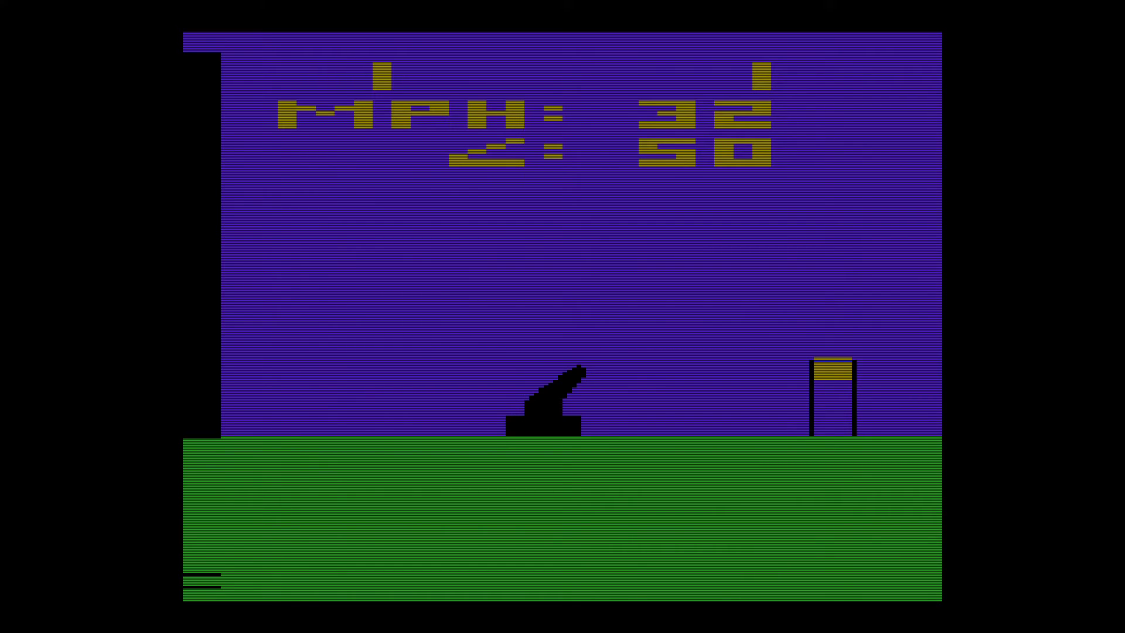
{"action": "key", "text": "space"}
{"action": "key", "text": "Up"}
{"action": "key", "text": "Up"}
{"action": "key", "text": "Up"}
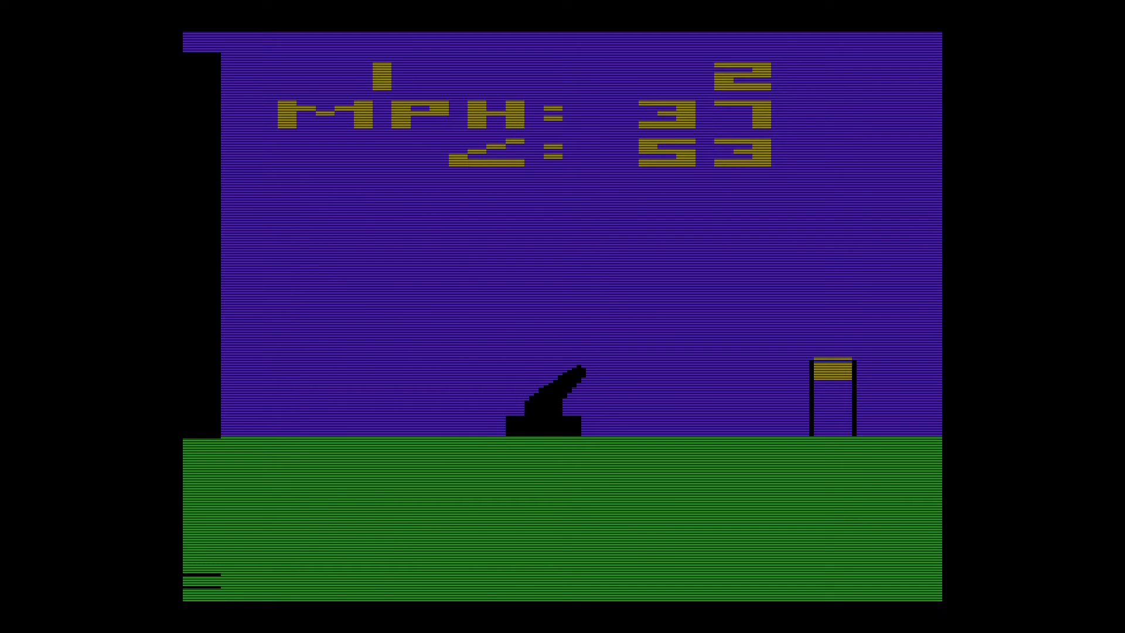
- Fire one shot at a 60-degree angle, then another at a steeper angle
{"action": "key", "text": "Up"}
{"action": "key", "text": "Up"}
{"action": "key", "text": "Up"}
{"action": "key", "text": "Up"}
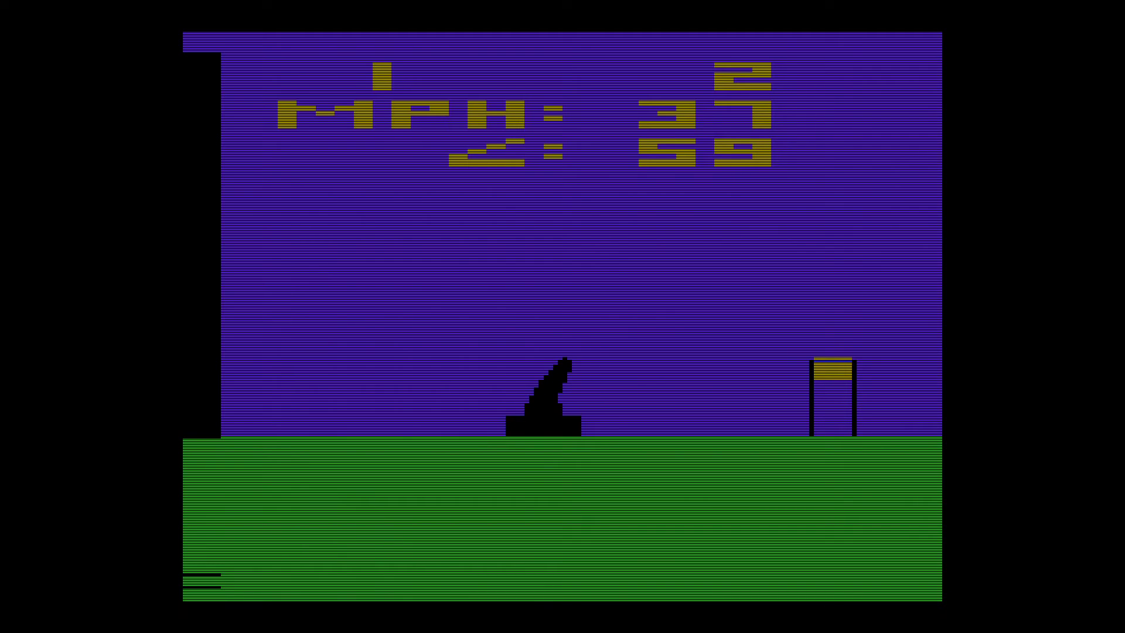
{"action": "key", "text": "Up"}
{"action": "key", "text": "space"}
{"action": "key", "text": "Up"}
{"action": "key", "text": "Up"}
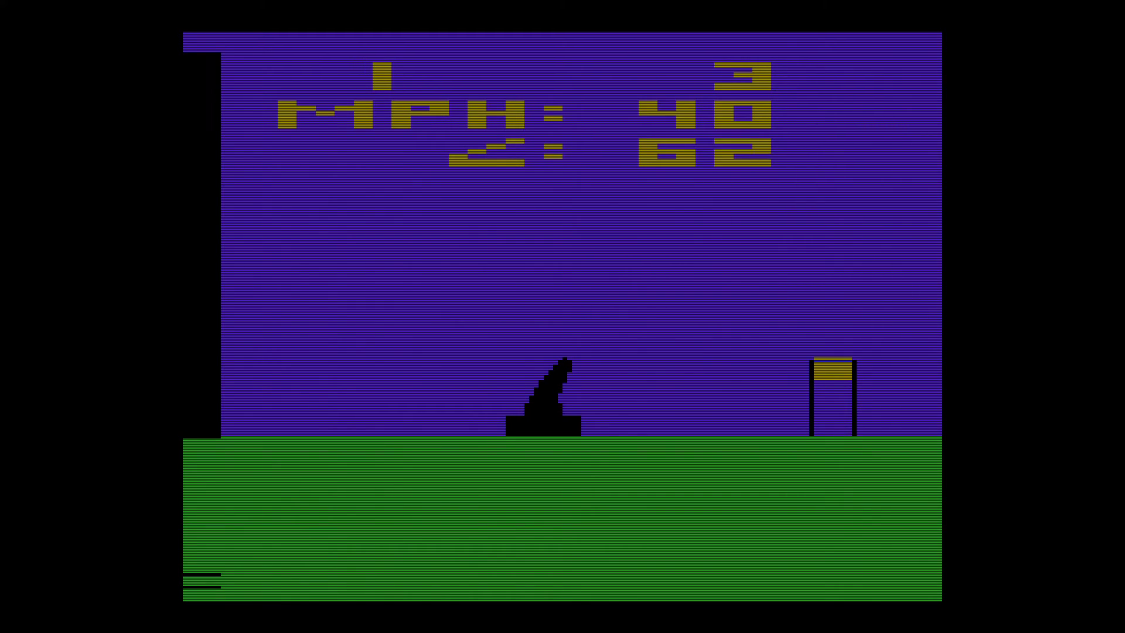
{"action": "key", "text": "Up"}
{"action": "key", "text": "Up"}
{"action": "key", "text": "Up"}
{"action": "key", "text": "Up"}
{"action": "key", "text": "Up"}
{"action": "key", "text": "Up"}
{"action": "key", "text": "Up"}
{"action": "key", "text": "Up"}
{"action": "key", "text": "Up"}
{"action": "key", "text": "Up"}
{"action": "key", "text": "Up"}
{"action": "key", "text": "Up"}
{"action": "key", "text": "Up"}
{"action": "key", "text": "Up"}
{"action": "key", "text": "Up"}
{"action": "key", "text": "Up"}
{"action": "key", "text": "Up"}
{"action": "key", "text": "Up"}
{"action": "key", "text": "space"}
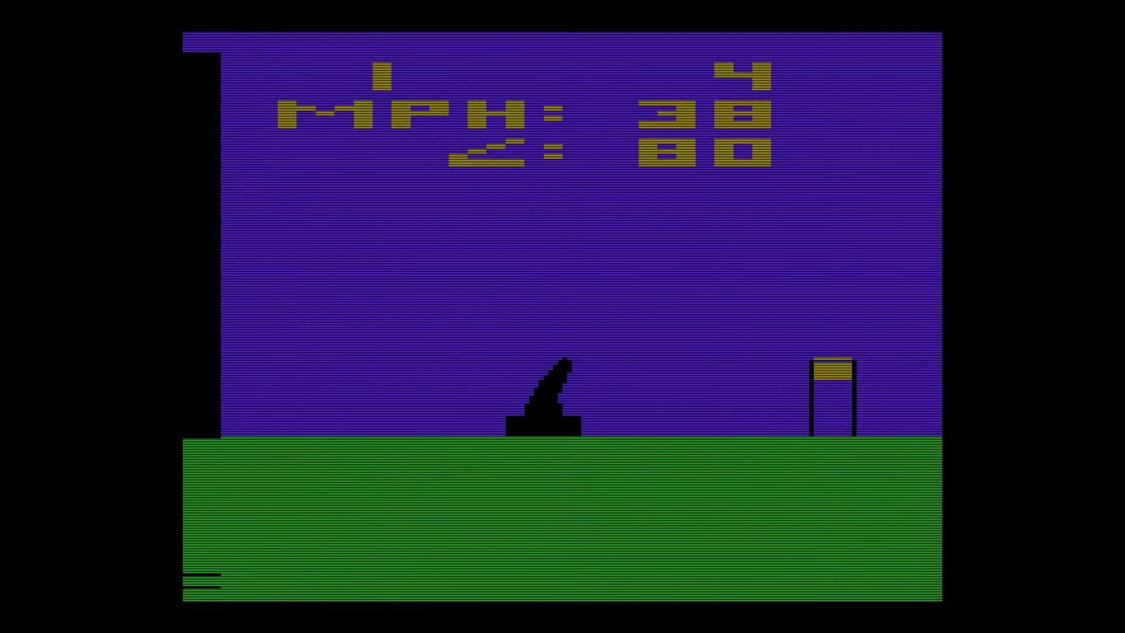
- Lower the cannon from 80 to 50 degrees and fire at 38 MPH
{"action": "key", "text": "Down"}
{"action": "key", "text": "Down"}
{"action": "key", "text": "Down"}
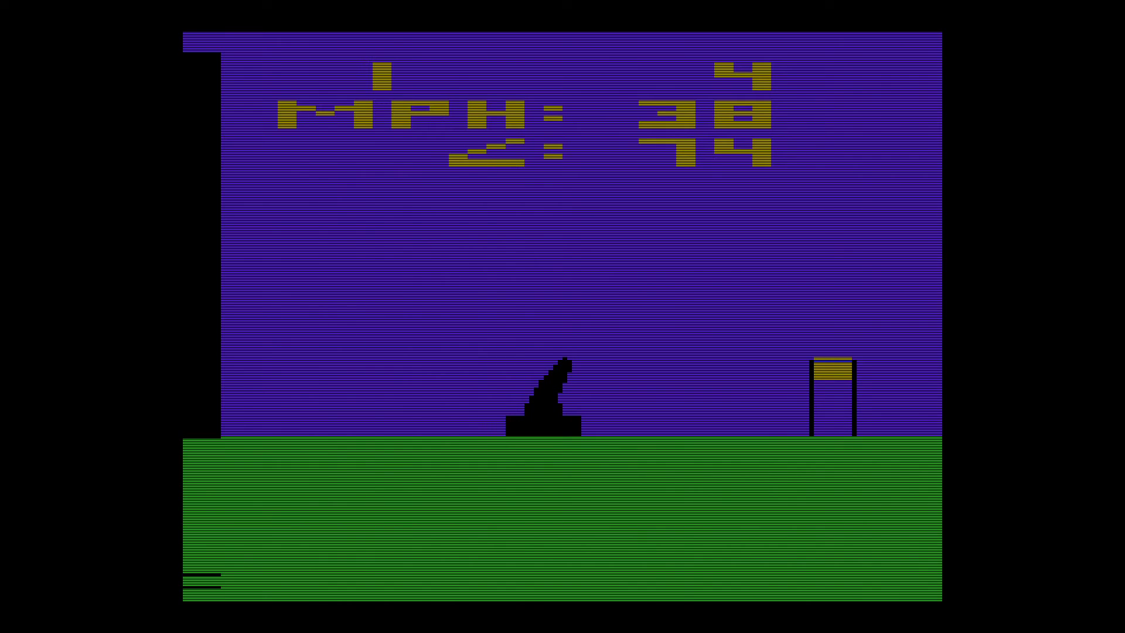
{"action": "key", "text": "Down"}
{"action": "key", "text": "Down"}
{"action": "key", "text": "Down"}
{"action": "key", "text": "Down"}
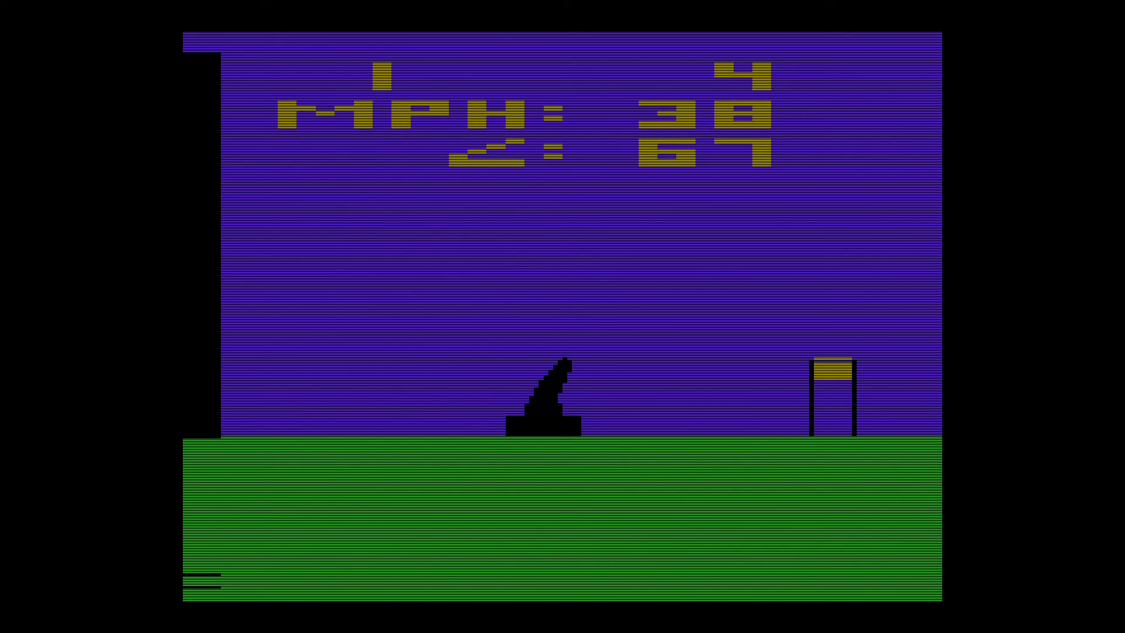
{"action": "key", "text": "Down"}
{"action": "key", "text": "Down"}
{"action": "key", "text": "Down"}
{"action": "key", "text": "Down"}
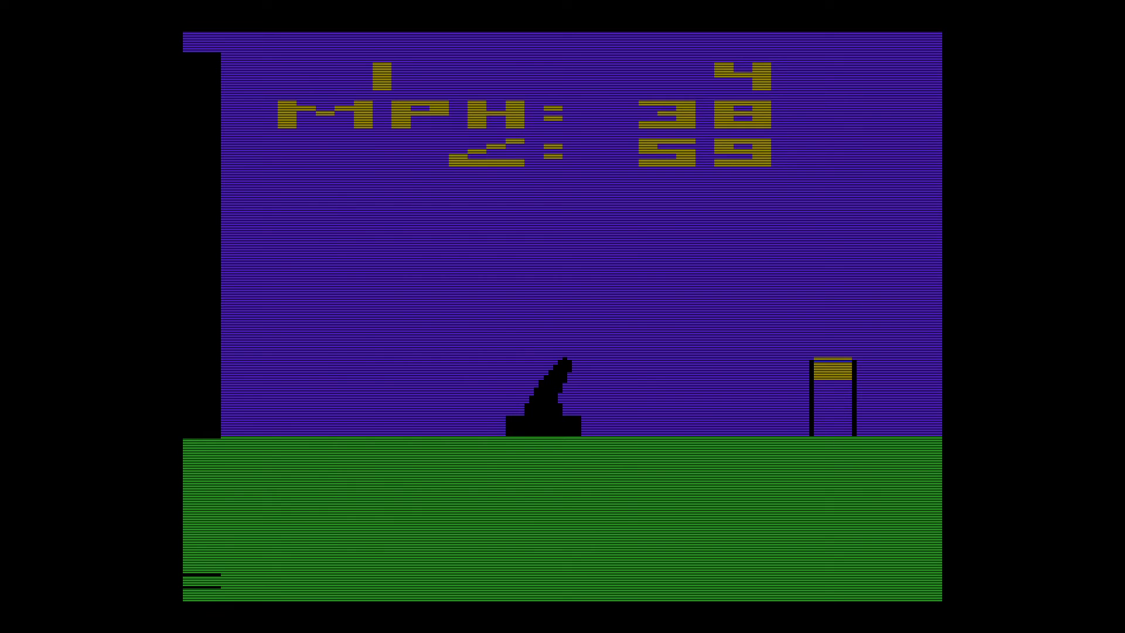
{"action": "key", "text": "Down"}
{"action": "key", "text": "Down"}
{"action": "key", "text": "Down"}
{"action": "key", "text": "Down"}
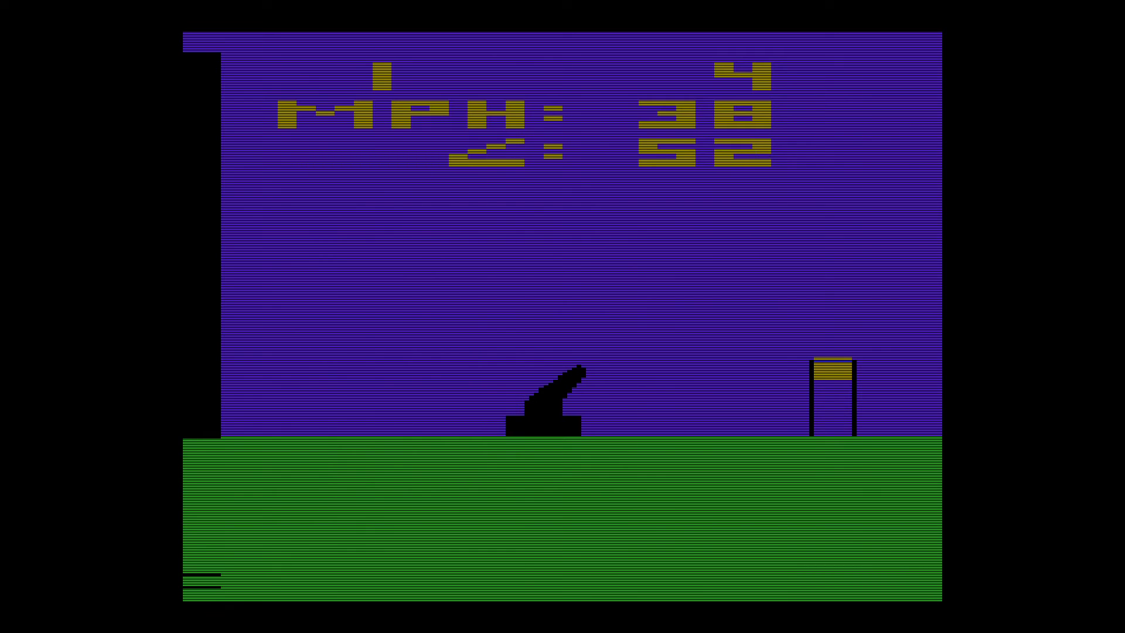
{"action": "key", "text": "Down"}
{"action": "key", "text": "space"}
{"action": "key", "text": "Up"}
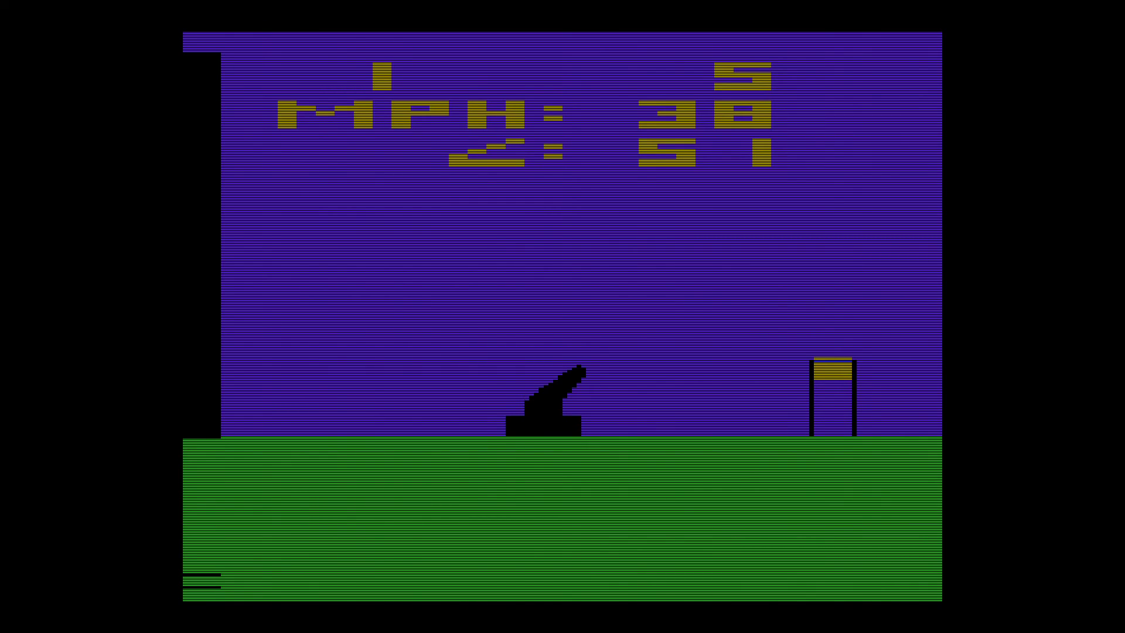
{"action": "key", "text": "Up"}
- Fire a 60-degree shot, then lower the cannon to 20 degrees
{"action": "key", "text": "Up"}
{"action": "key", "text": "Up"}
{"action": "key", "text": "Up"}
{"action": "key", "text": "Up"}
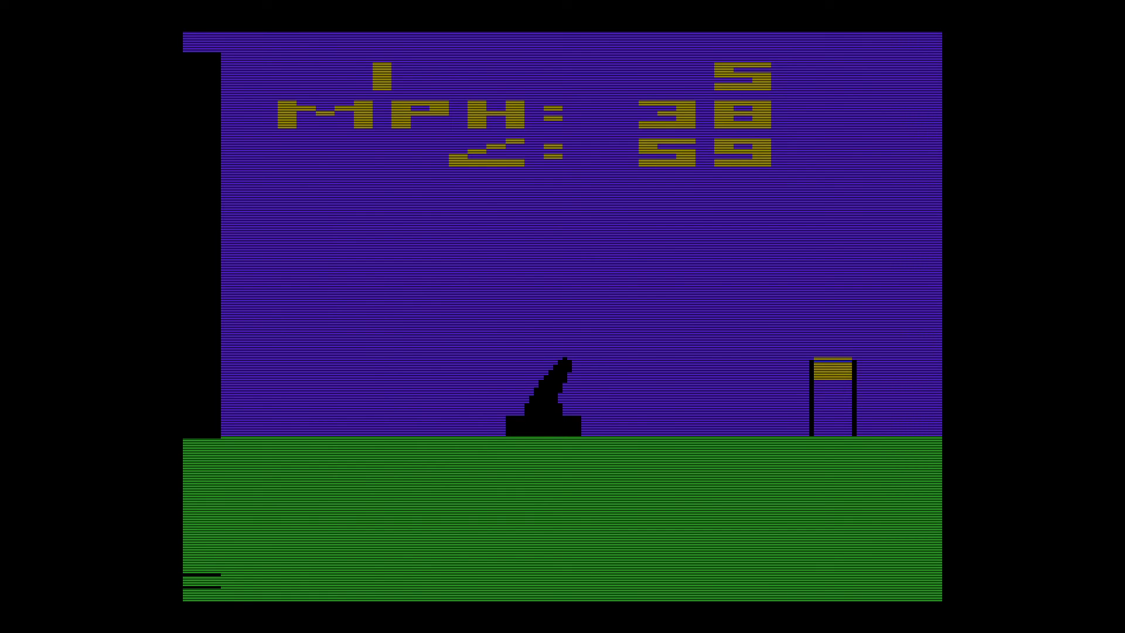
{"action": "key", "text": "Up"}
{"action": "key", "text": "space"}
{"action": "key", "text": "Down"}
{"action": "key", "text": "Down"}
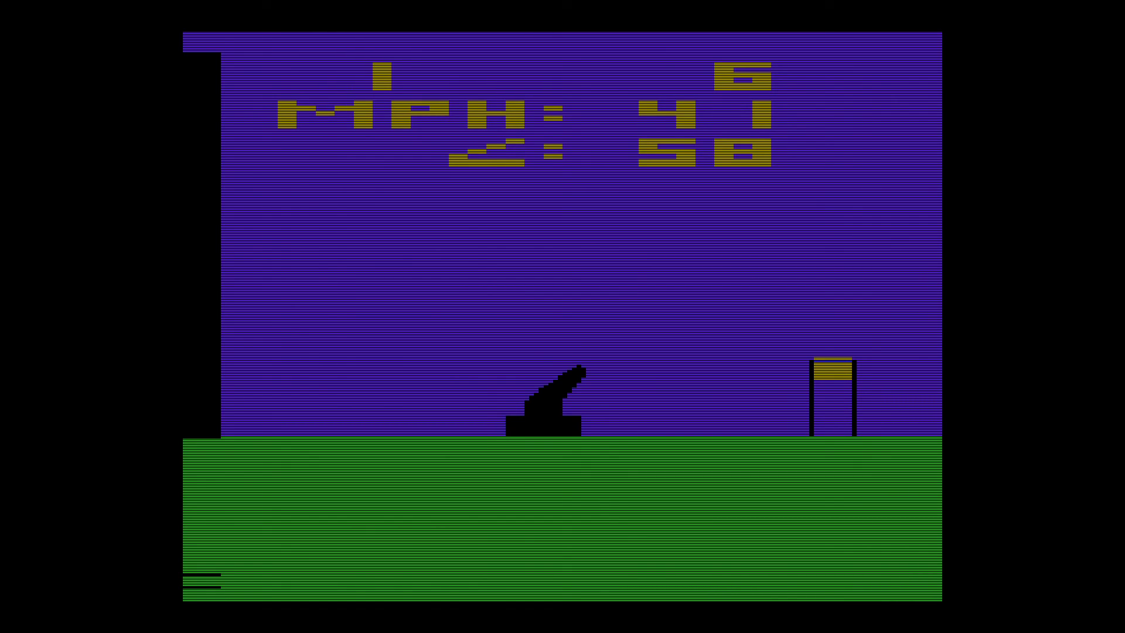
{"action": "key", "text": "Down"}
{"action": "key", "text": "Down"}
{"action": "key", "text": "Down"}
{"action": "key", "text": "Up"}
{"action": "key", "text": "Up"}
{"action": "key", "text": "Down"}
{"action": "key", "text": "Down"}
{"action": "key", "text": "Down"}
{"action": "key", "text": "Down"}
{"action": "key", "text": "Down"}
{"action": "key", "text": "Down"}
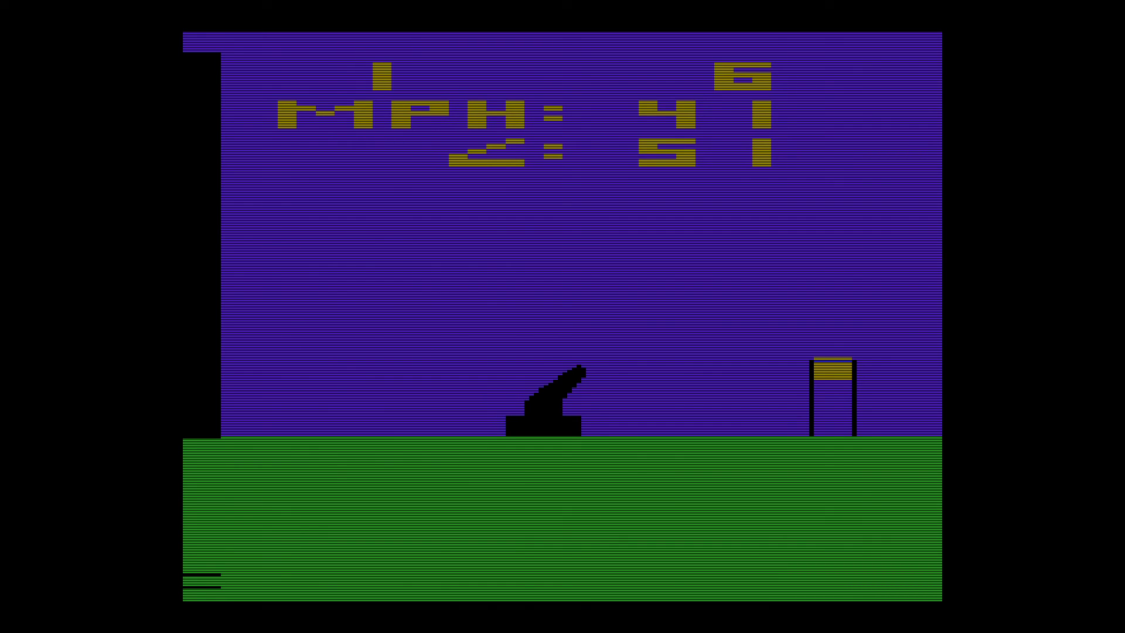
{"action": "key", "text": "Down"}
{"action": "key", "text": "Down"}
{"action": "key", "text": "Down"}
{"action": "key", "text": "Down"}
{"action": "key", "text": "Down"}
{"action": "key", "text": "Down"}
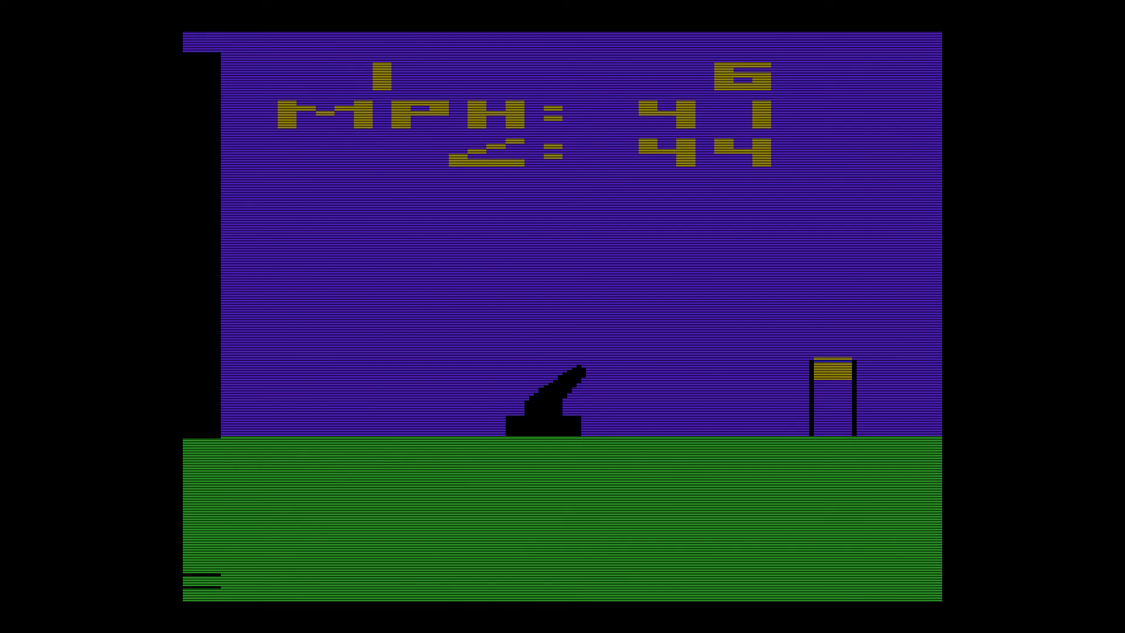
{"action": "key", "text": "Down"}
{"action": "key", "text": "Down"}
{"action": "key", "text": "Down"}
{"action": "key", "text": "Down"}
{"action": "key", "text": "Down"}
{"action": "key", "text": "Down"}
{"action": "key", "text": "Down"}
{"action": "key", "text": "Down"}
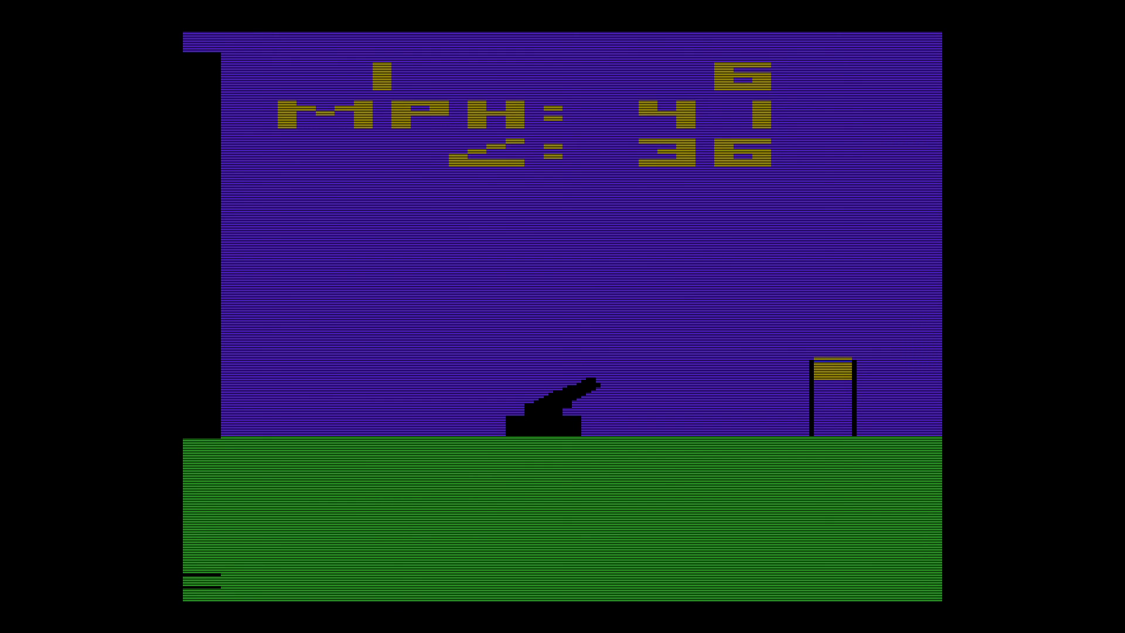
{"action": "key", "text": "Down"}
{"action": "key", "text": "Down"}
{"action": "key", "text": "Down"}
{"action": "key", "text": "Down"}
{"action": "key", "text": "Down"}
{"action": "key", "text": "Down"}
{"action": "key", "text": "Down"}
{"action": "key", "text": "Down"}
{"action": "key", "text": "Down"}
{"action": "key", "text": "Down"}
{"action": "key", "text": "Down"}
{"action": "key", "text": "Down"}
{"action": "key", "text": "Down"}
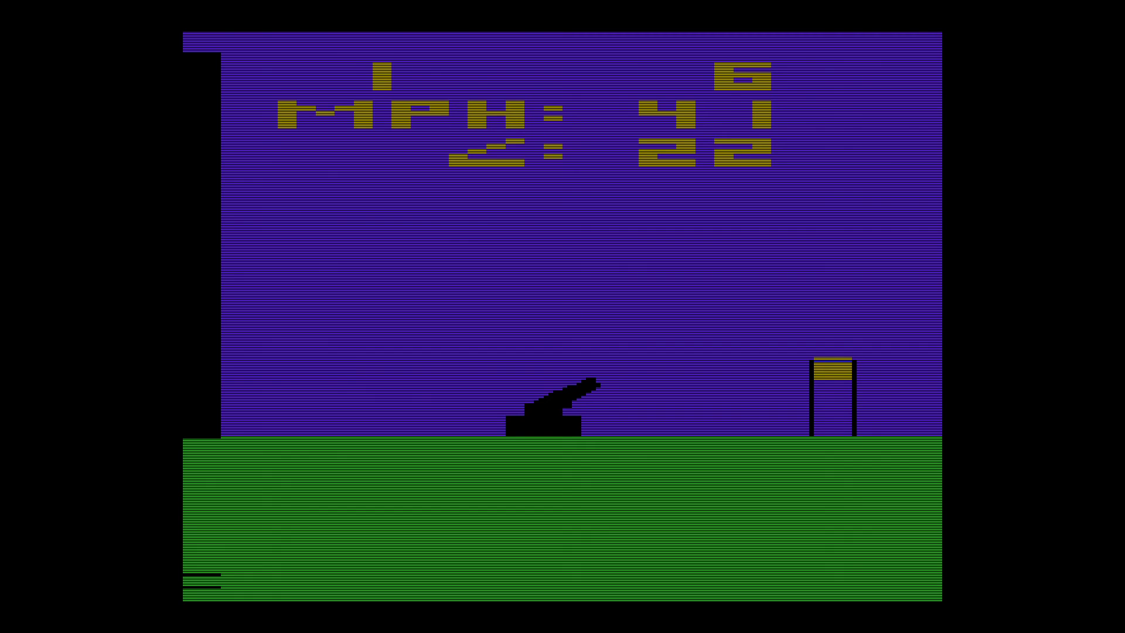
{"action": "key", "text": "Down"}
{"action": "key", "text": "Down"}
- Fire three 20-degree shots at the tower, then show the pause console overlay
{"action": "key", "text": "space"}
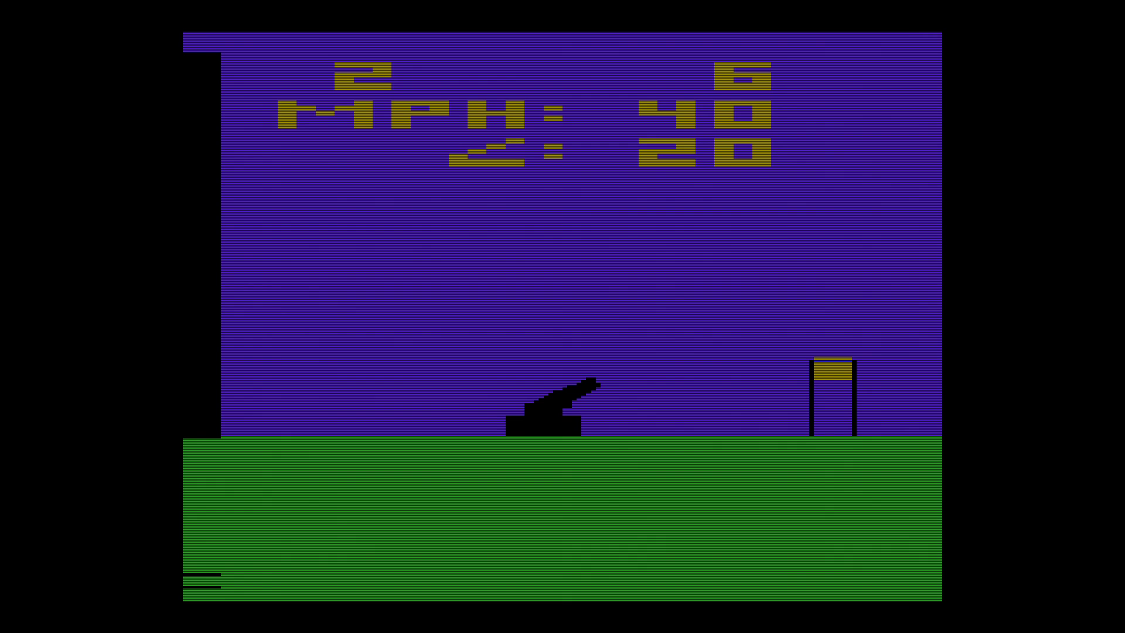
{"action": "key", "text": "space"}
{"action": "key", "text": "space"}
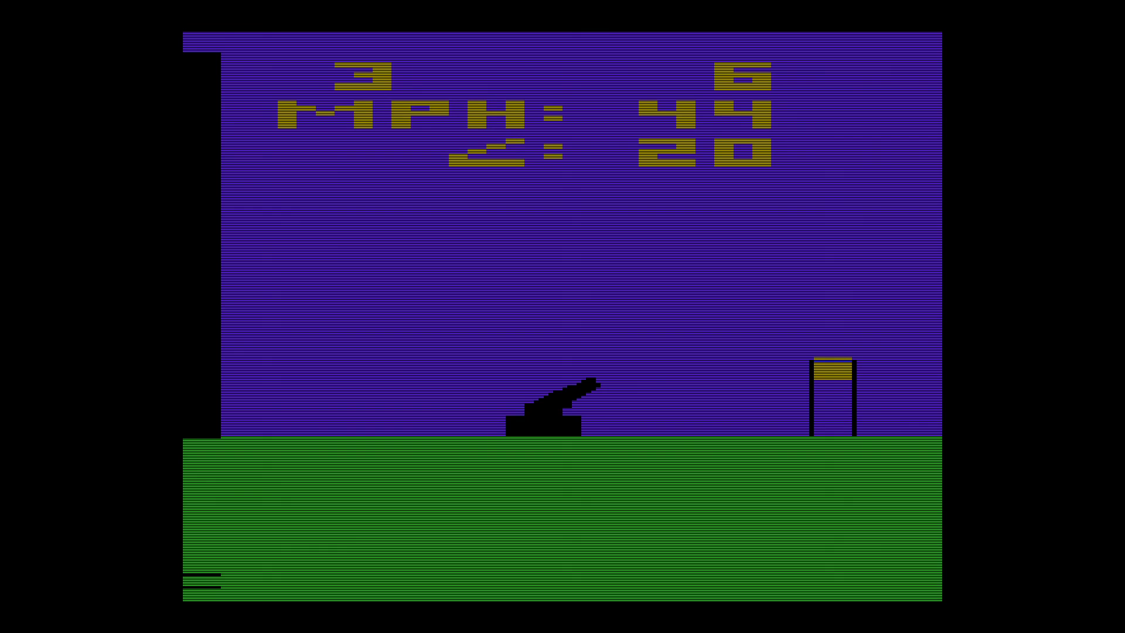
{"action": "key", "text": "F1"}
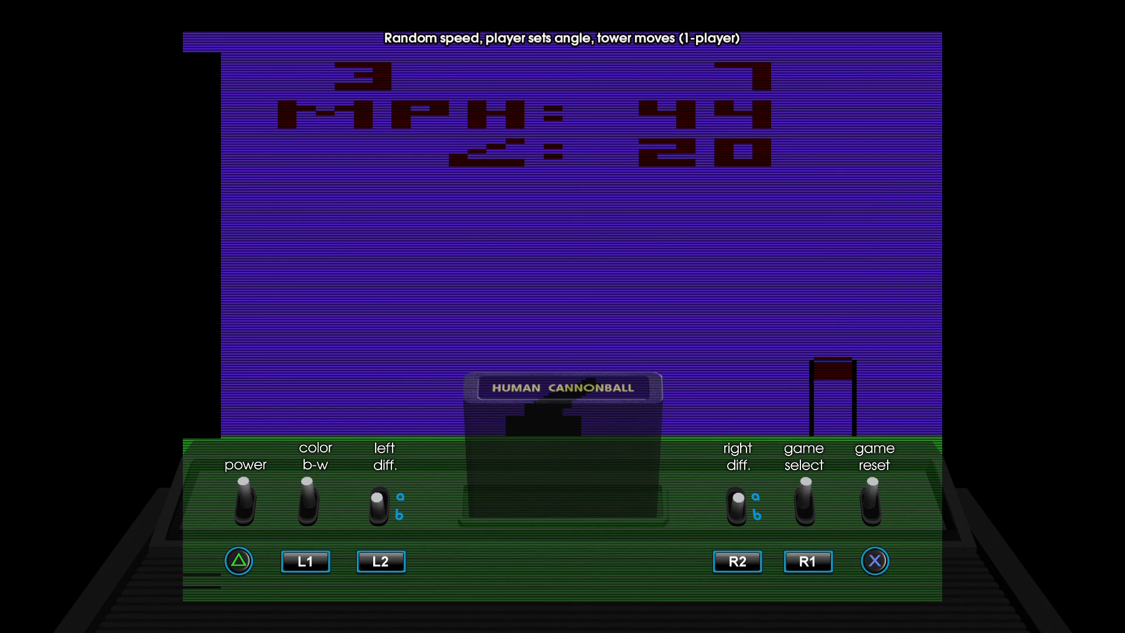